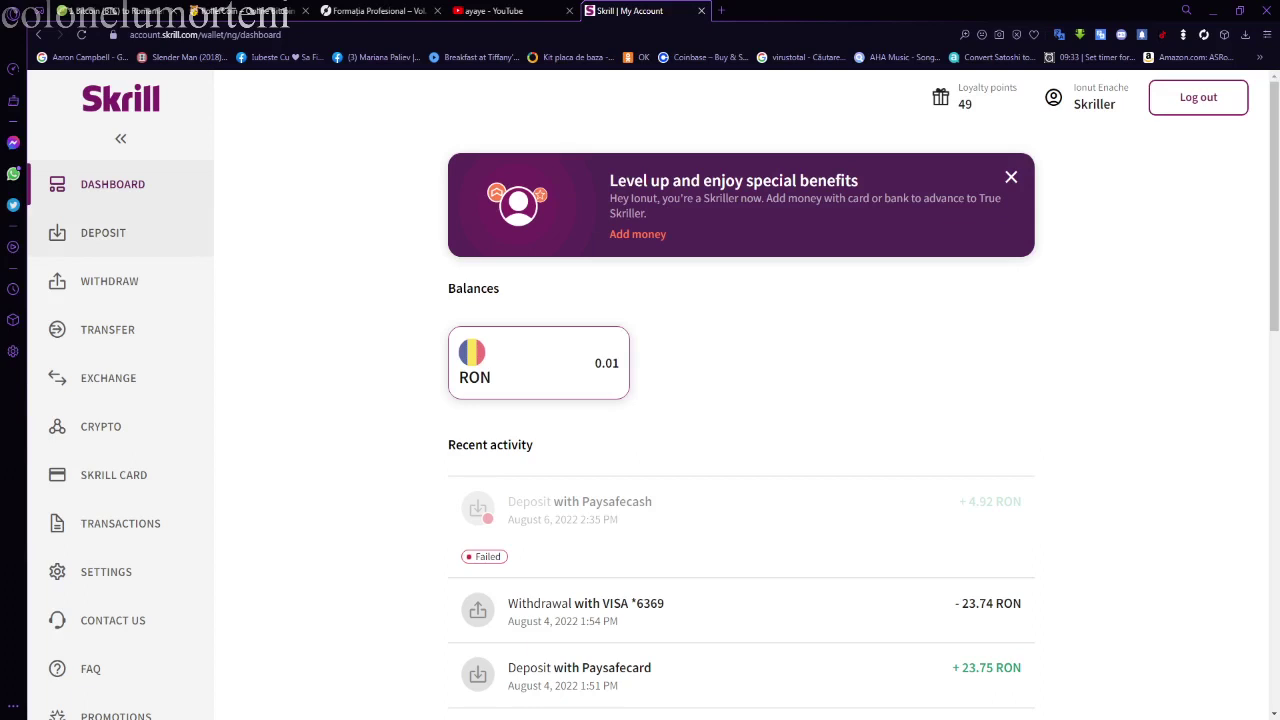
- Open the Deposit page from the Skrill dashboard sidebar
left_click(103, 232)
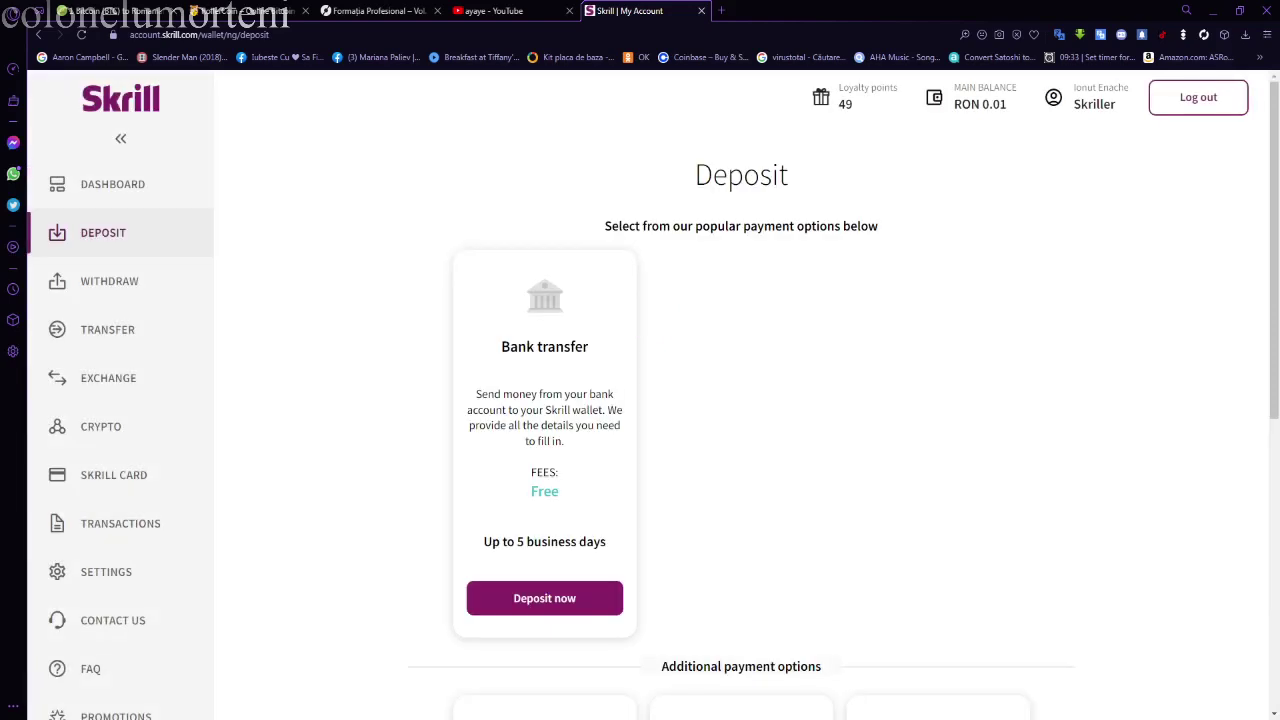
- Enter a 25 RON paysafecard deposit, review the 1.25 RON fee and continue to paysafecard
scroll(653, 394, "down", 4)
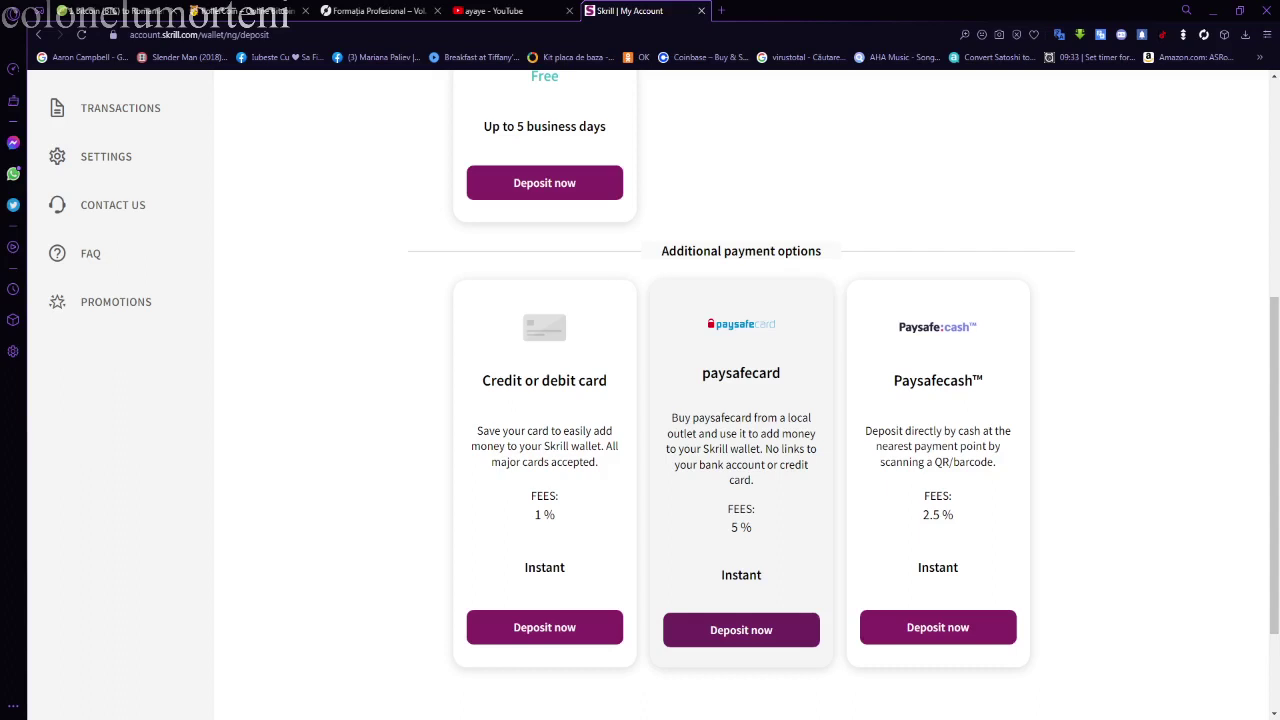
left_click(741, 629)
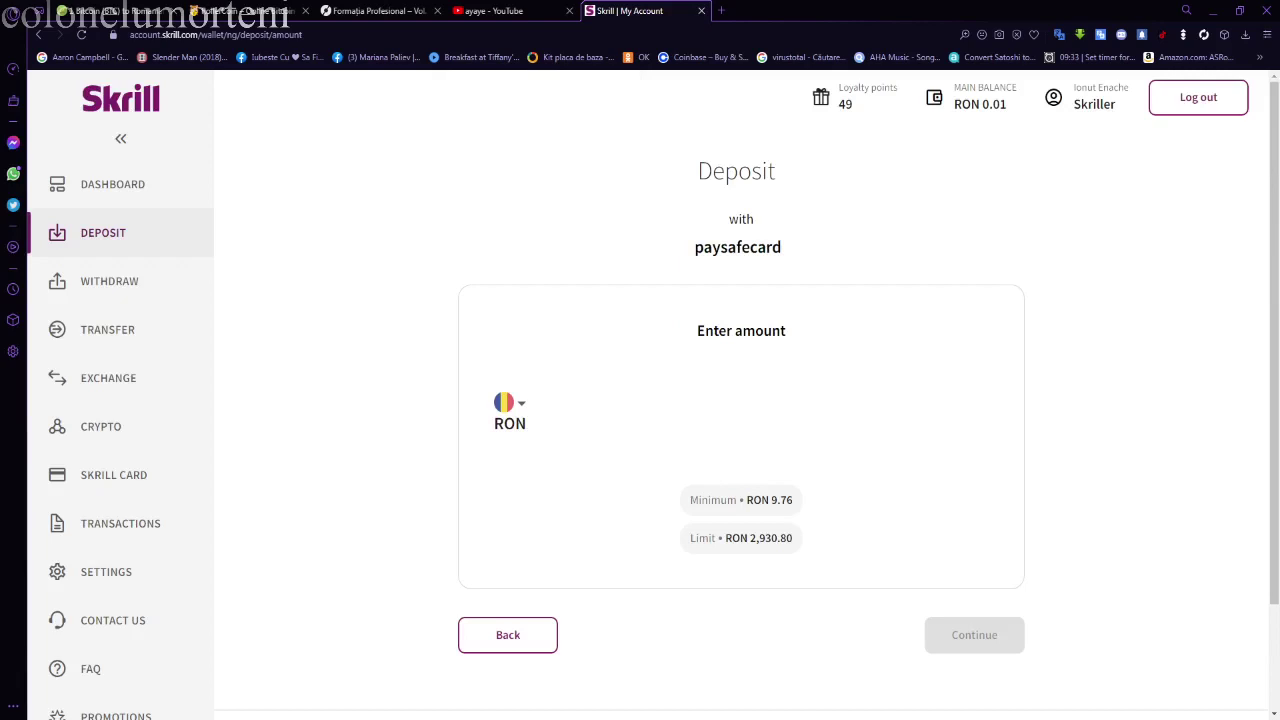
type("25")
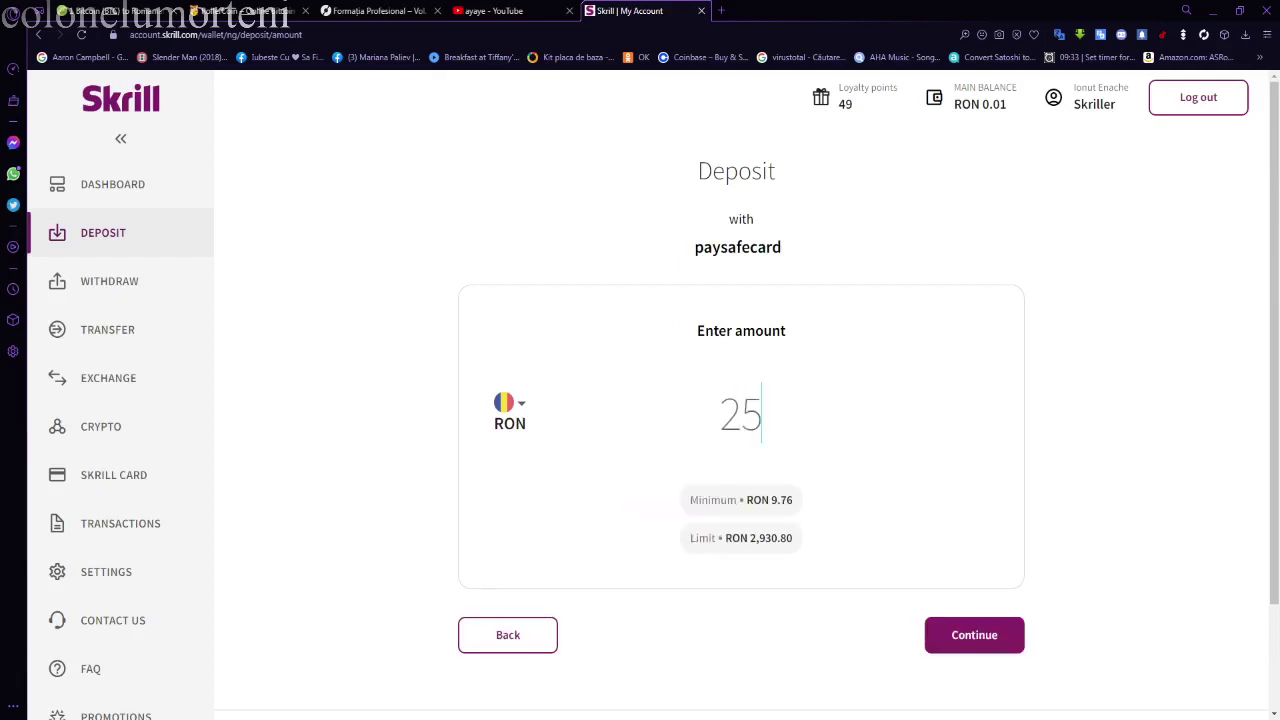
key("Return")
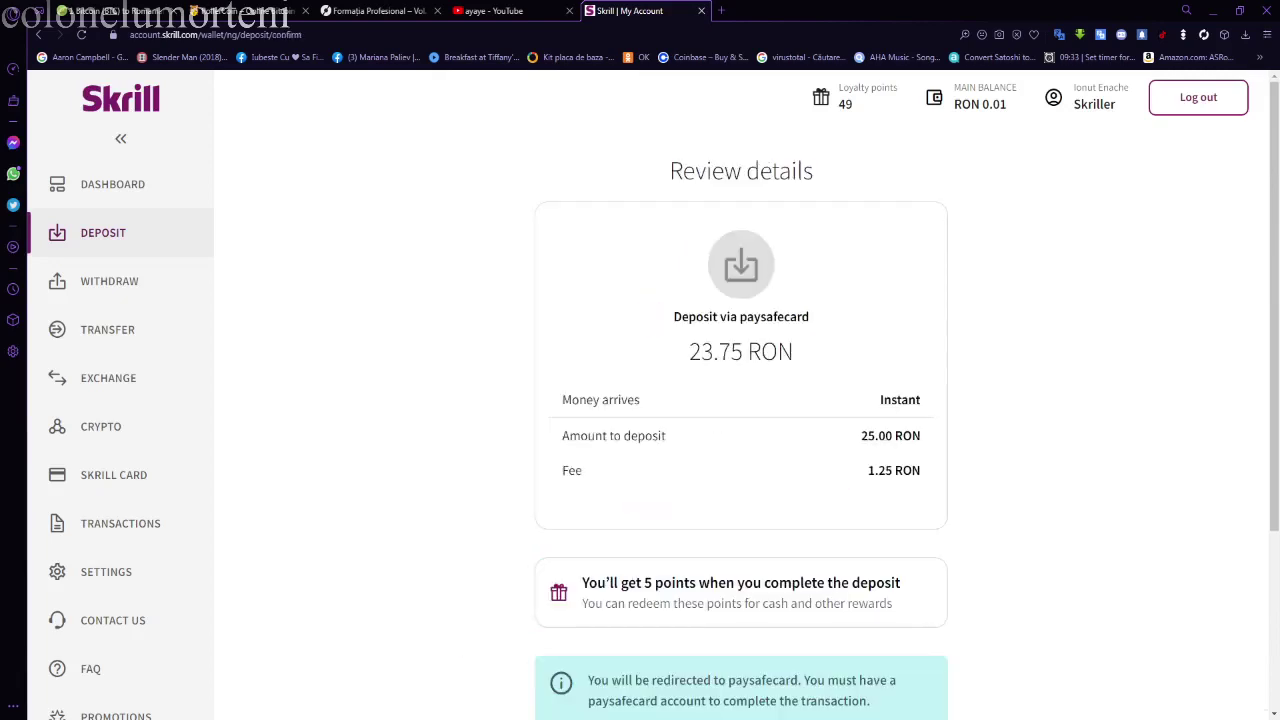
scroll(740, 400, "down", 3)
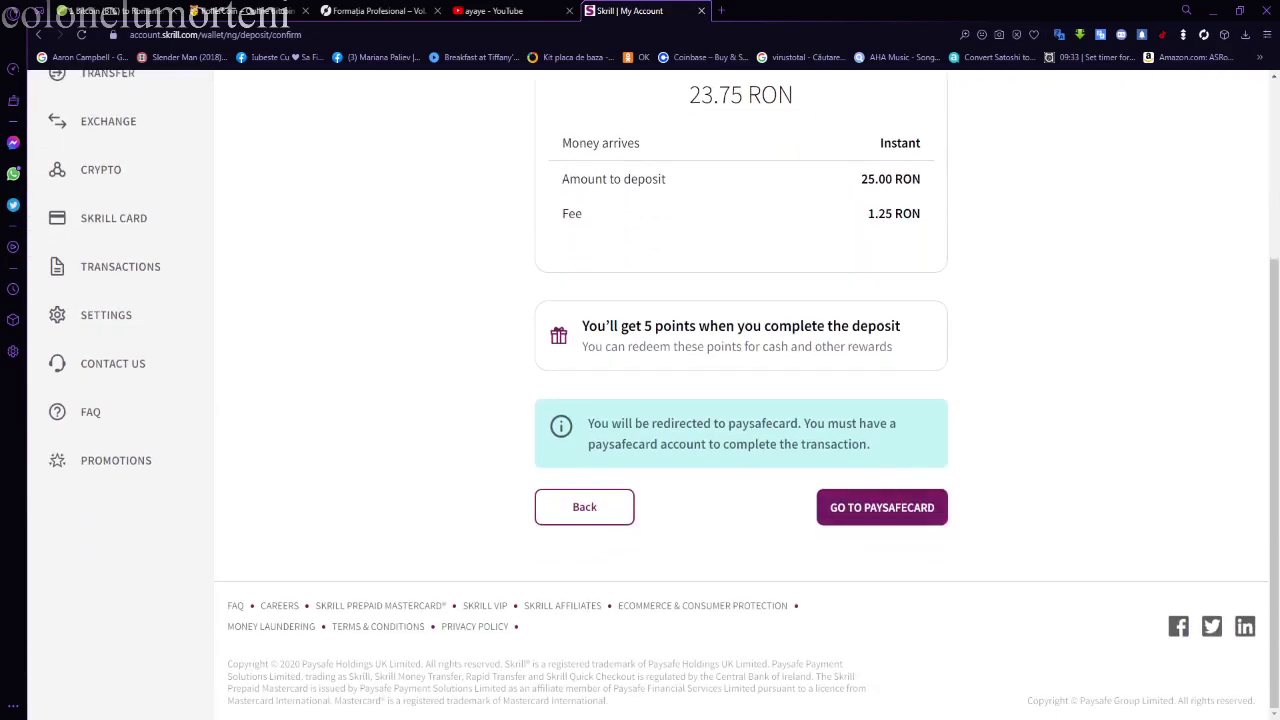
left_click(881, 507)
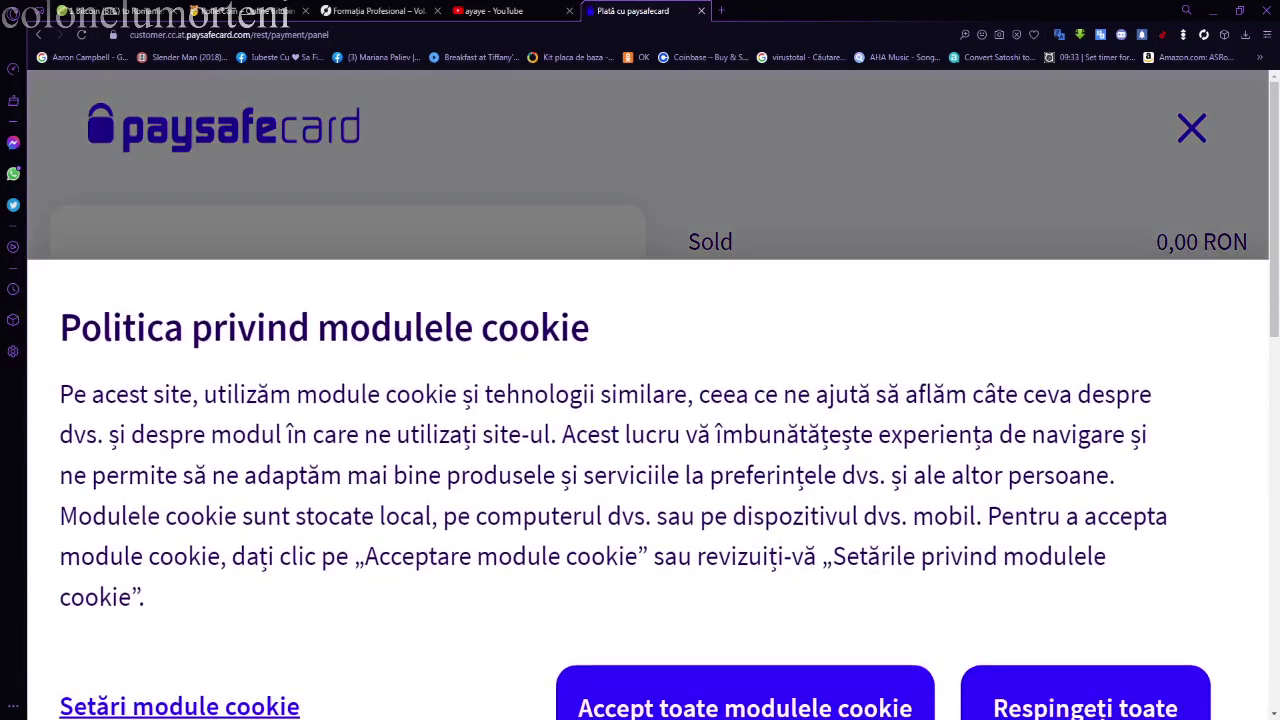
left_click(745, 647)
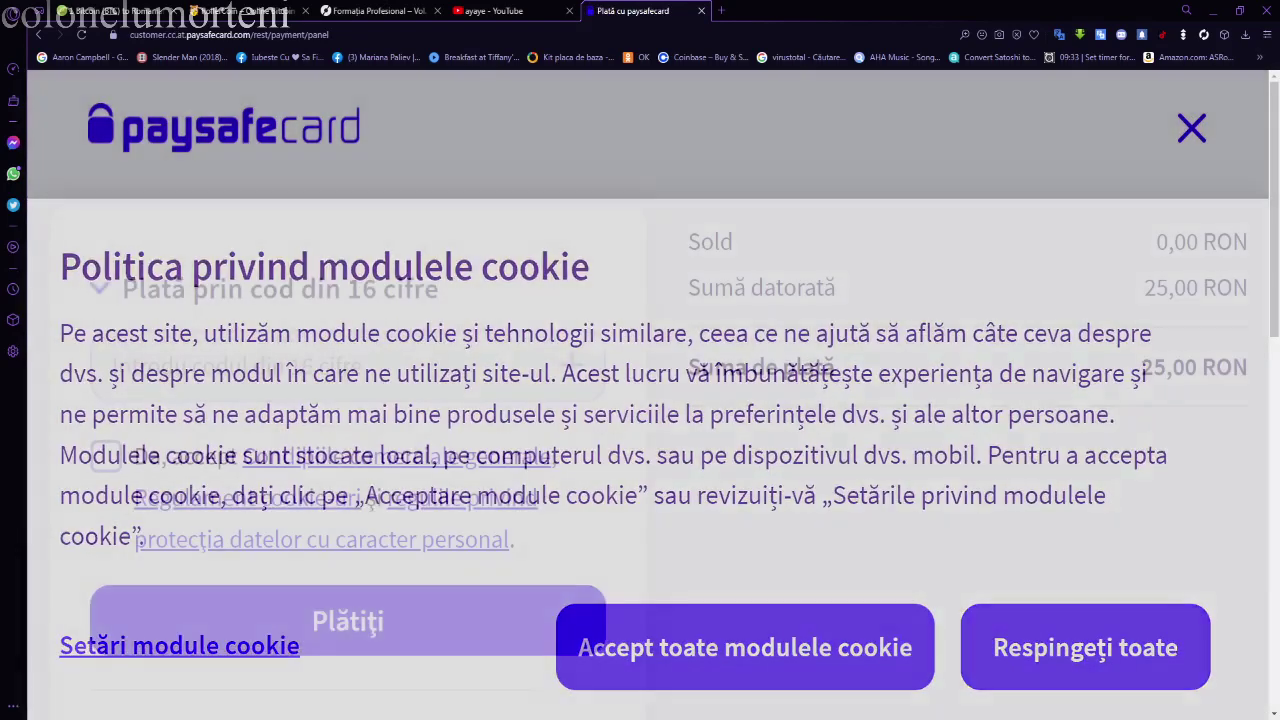
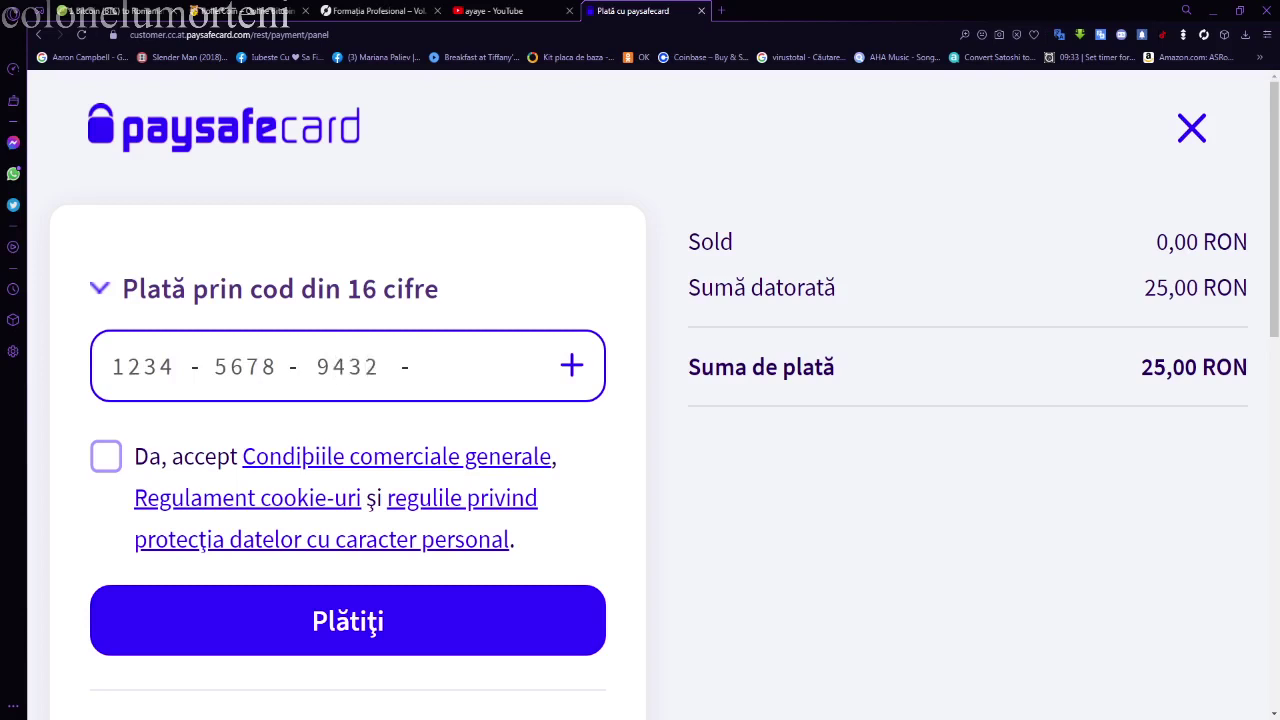
scroll(348, 400, "down", 3)
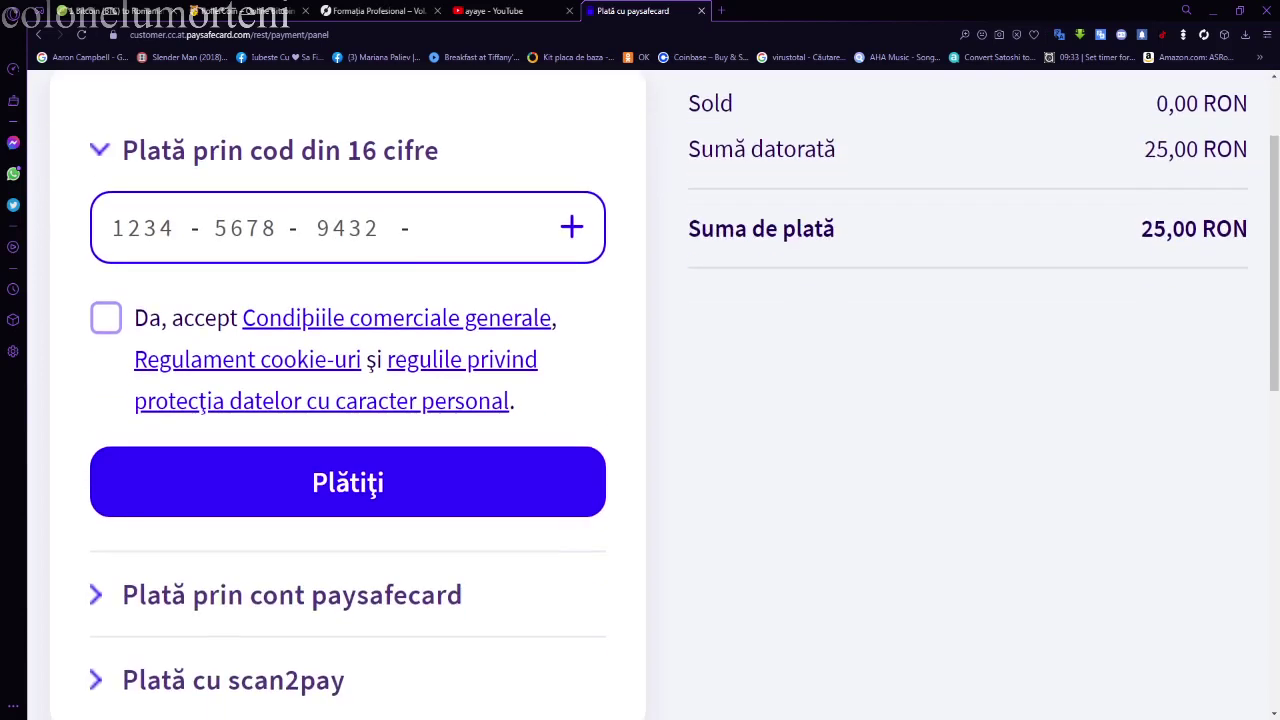
left_click(106, 212)
scroll(348, 400, "down", 2)
scroll(348, 400, "down", 1)
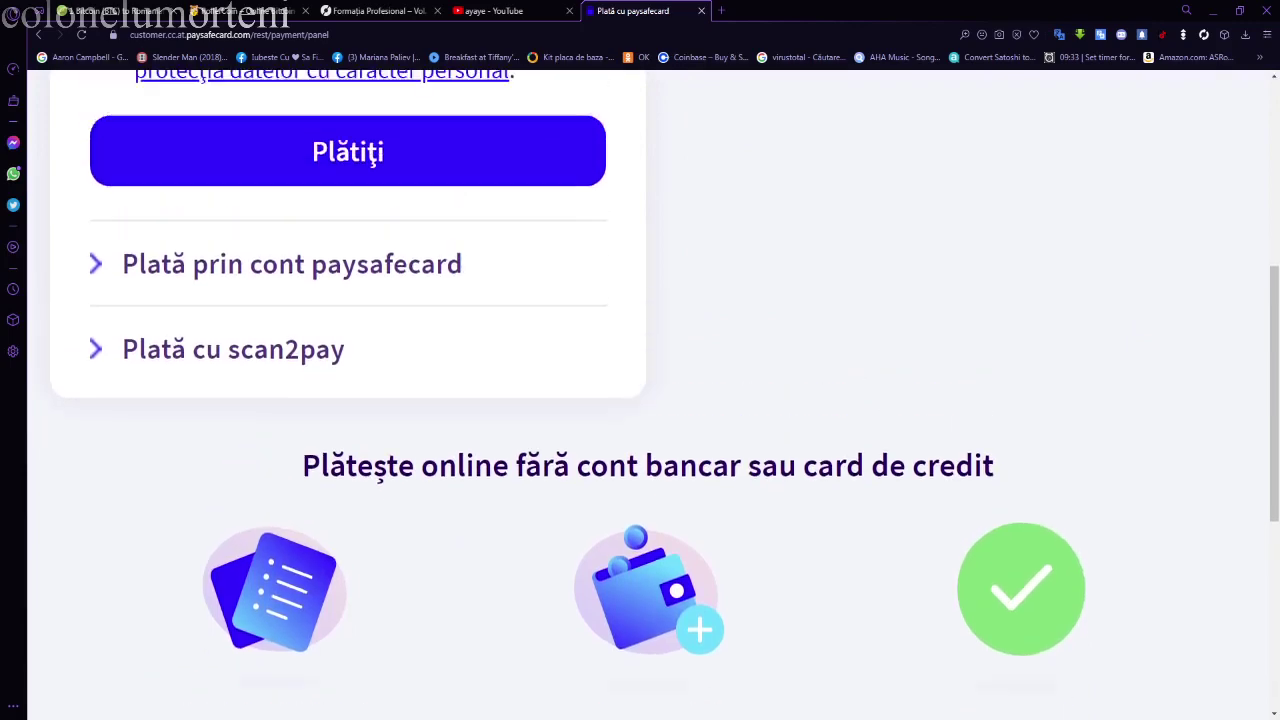
scroll(348, 400, "up", 1)
scroll(348, 400, "down", 6)
scroll(348, 400, "up", 8)
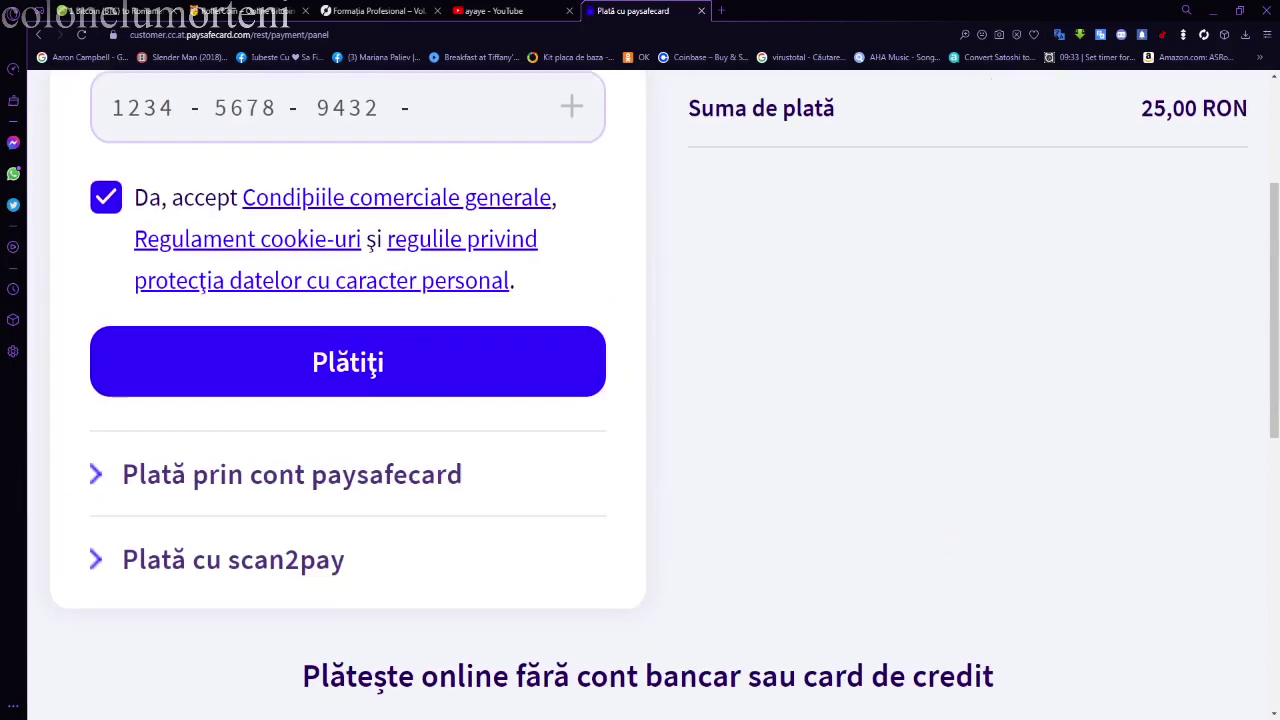
left_click(348, 367)
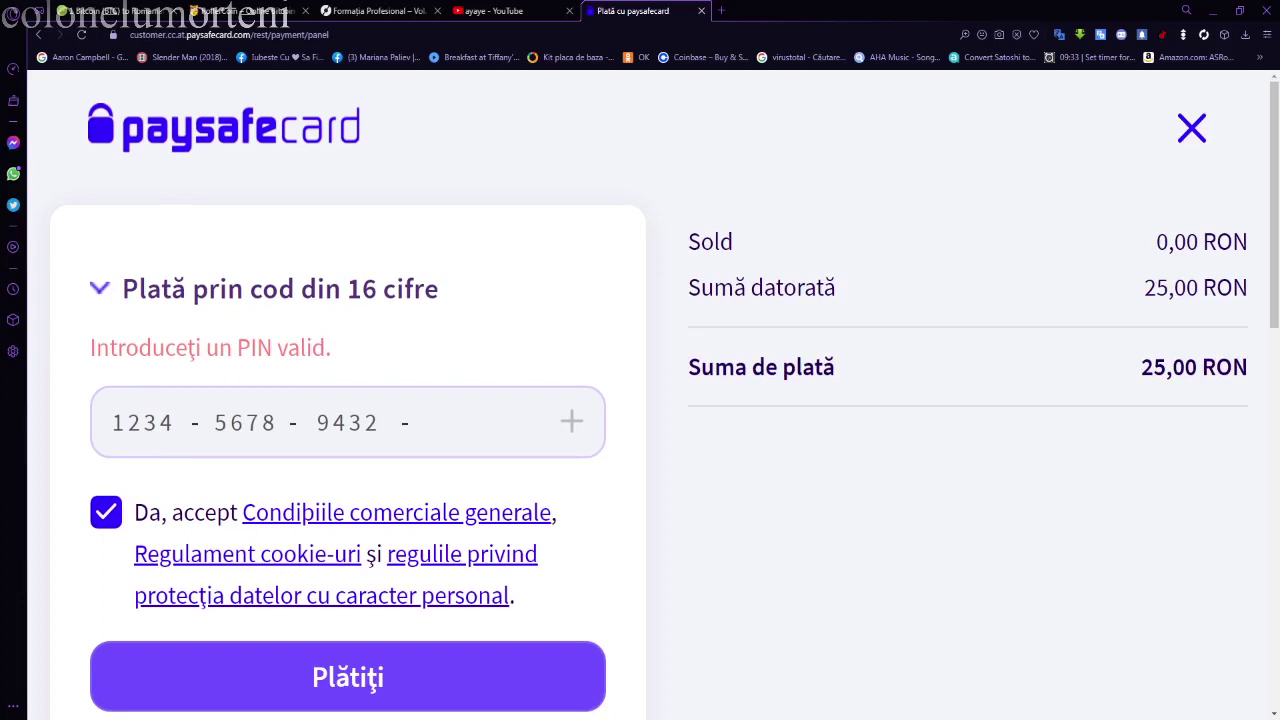
- Reselect the entered PIN and resubmit the paysafecard payment
scroll(640, 400, "down", 2)
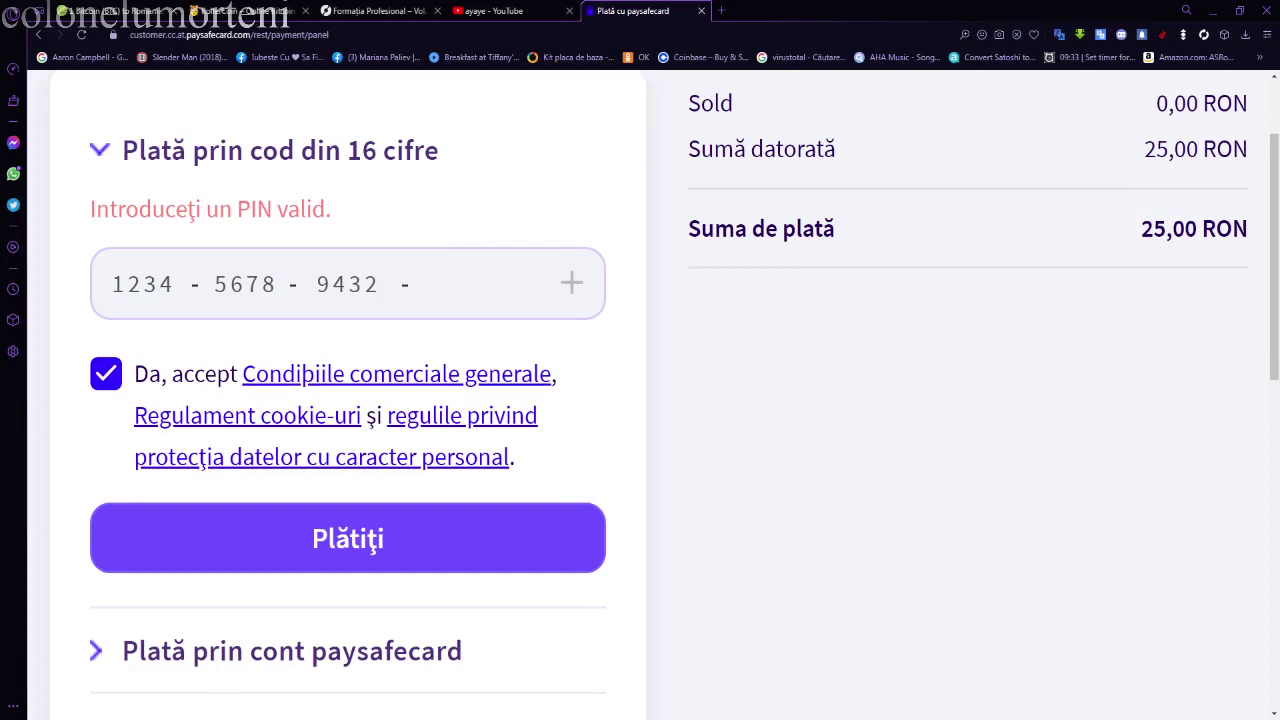
triple_click(265, 284)
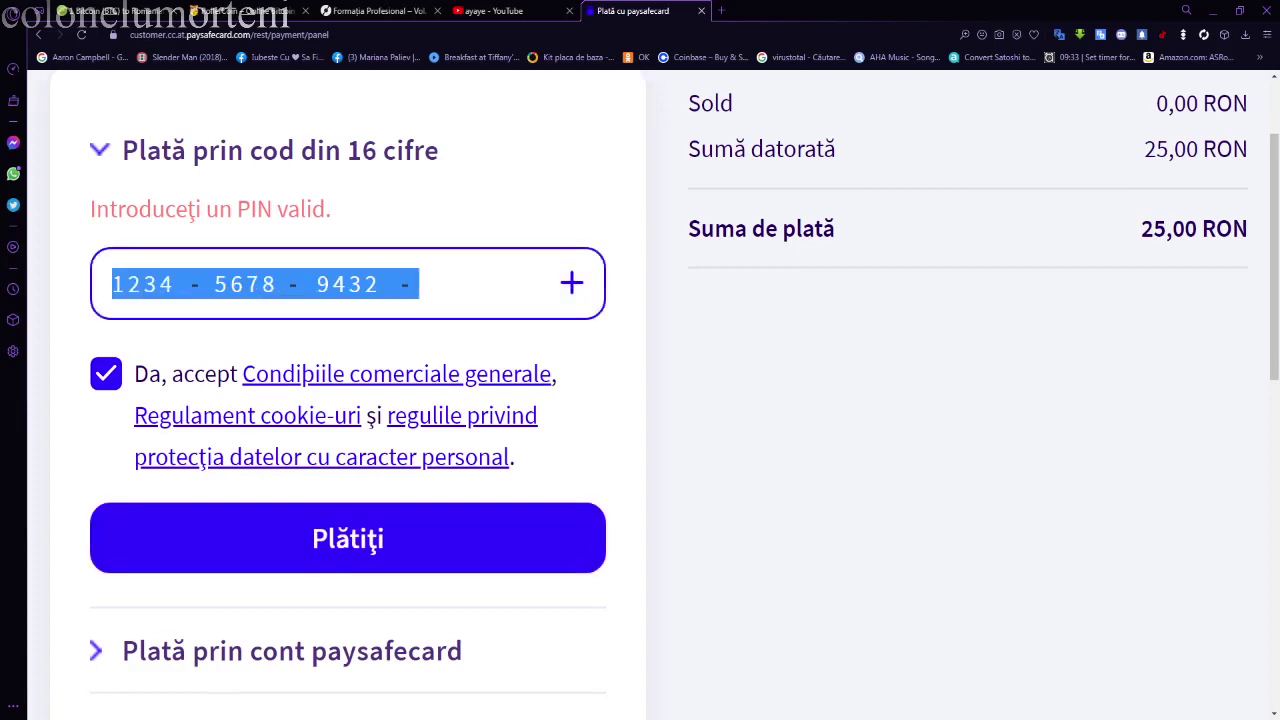
left_click_drag(420, 284, 128, 284)
scroll(348, 538, "down", 2)
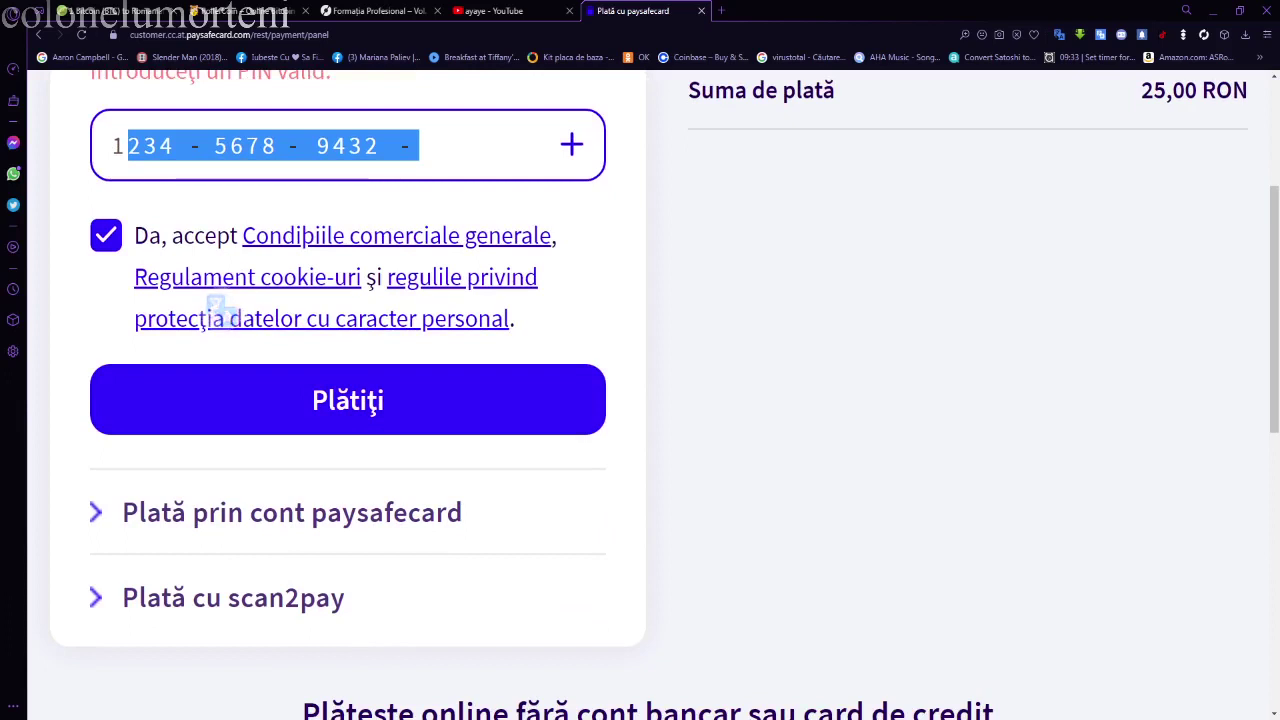
key("Return")
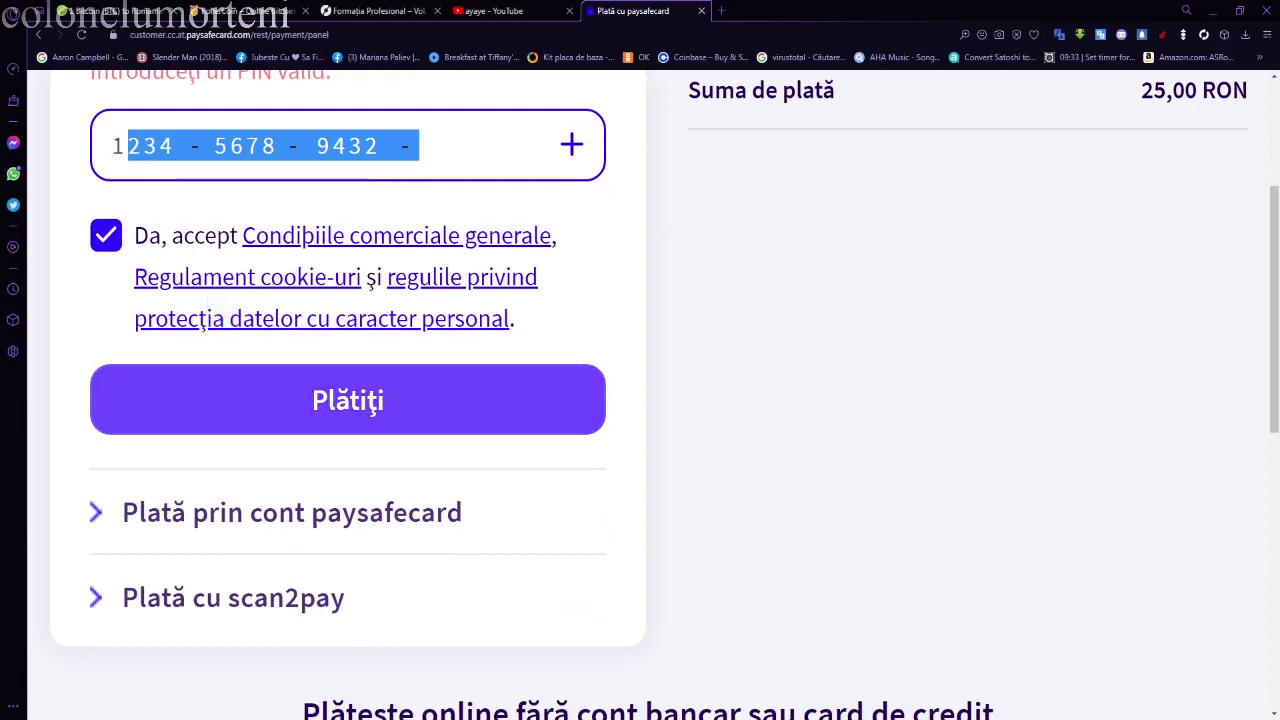
scroll(640, 400, "down", 4)
scroll(640, 400, "up", 3)
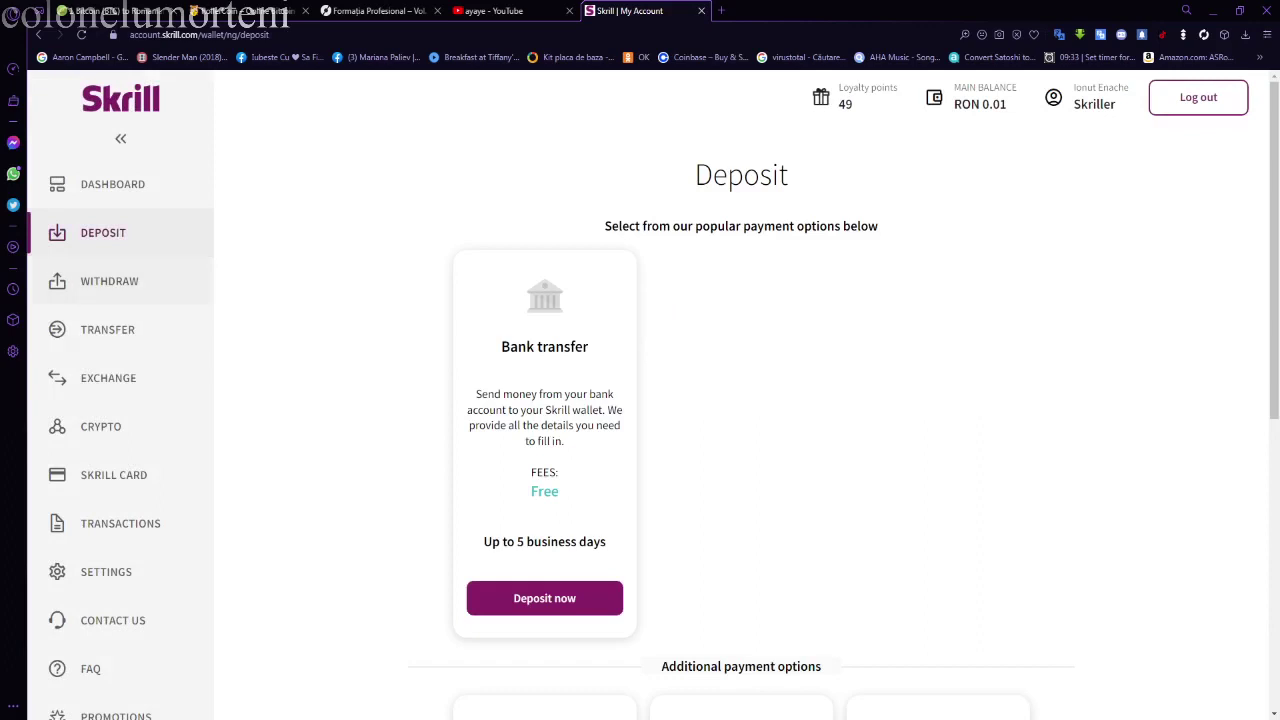
- Open Transfer's withdrawal methods and choose withdrawing to the saved bank account
left_click(107, 329)
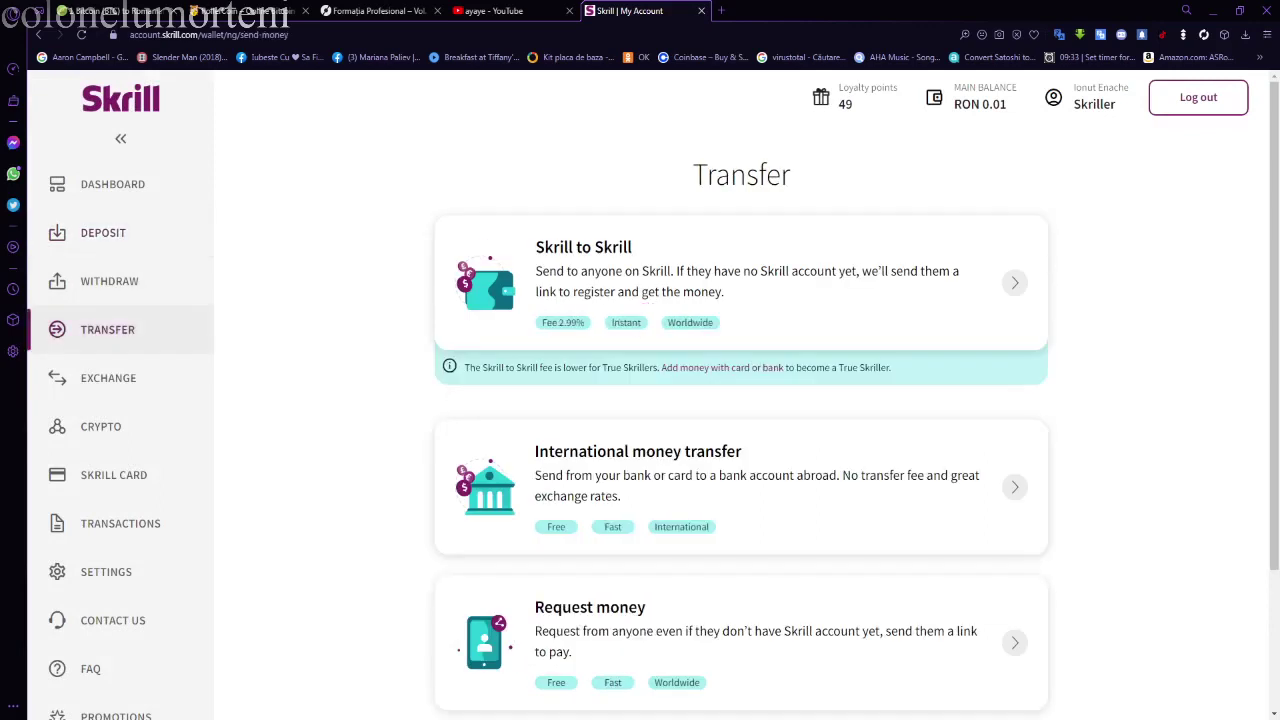
left_click(109, 281)
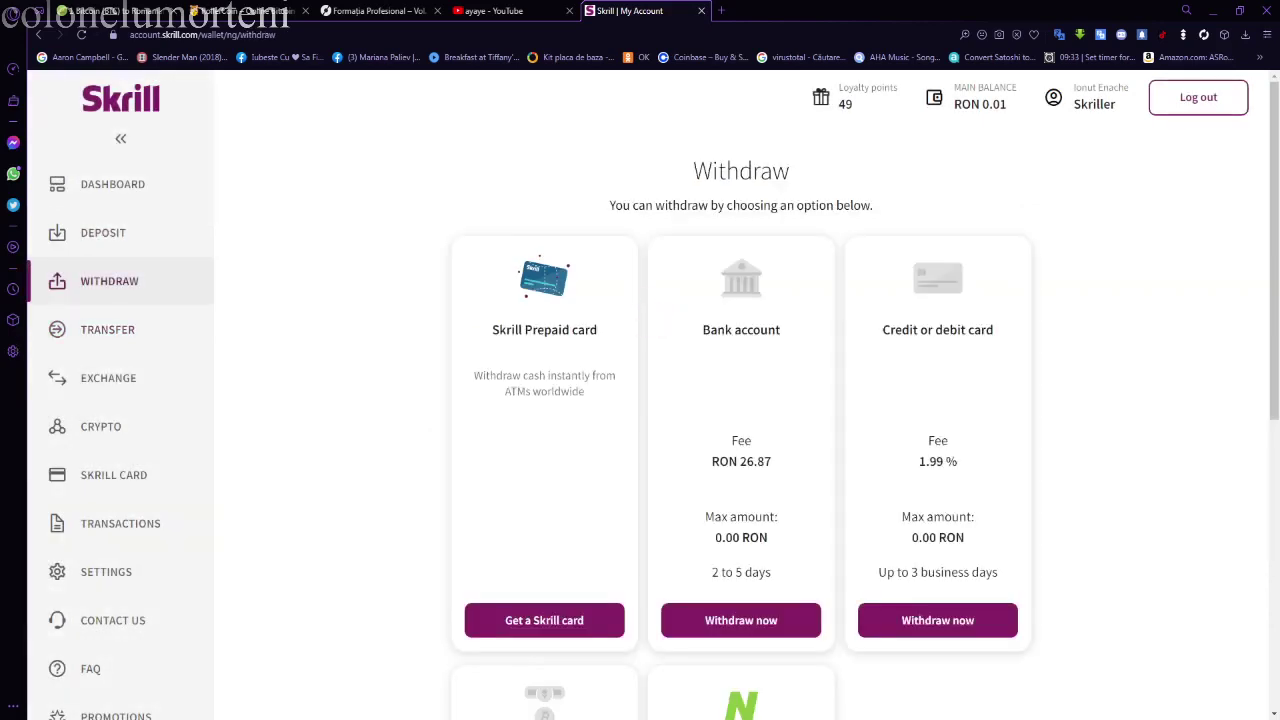
scroll(640, 400, "down", 2)
scroll(640, 400, "up", 2)
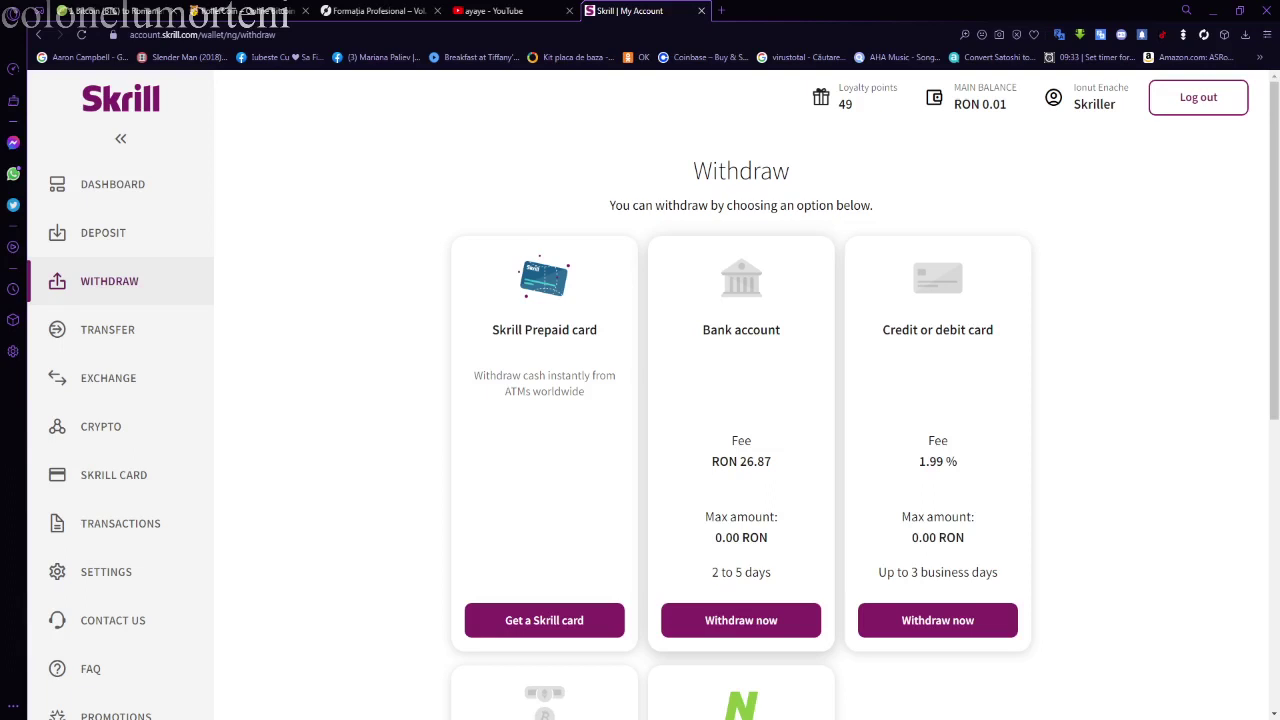
left_click(741, 620)
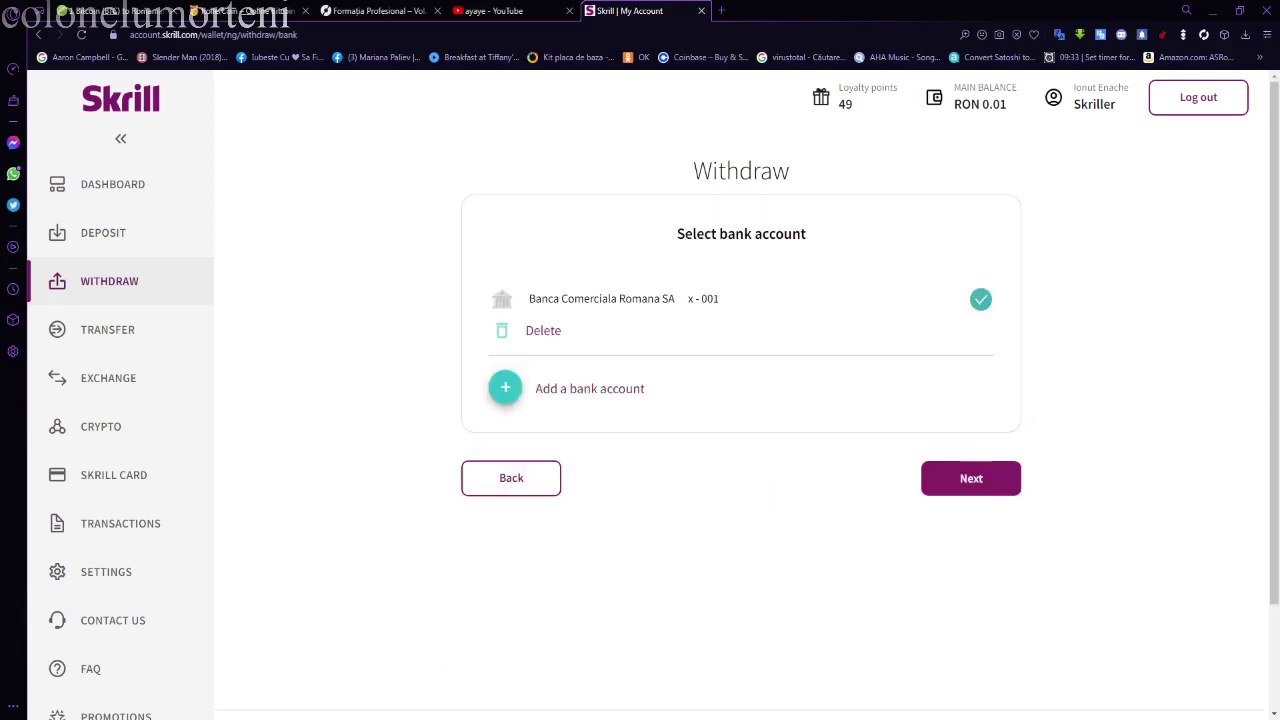
left_click(971, 478)
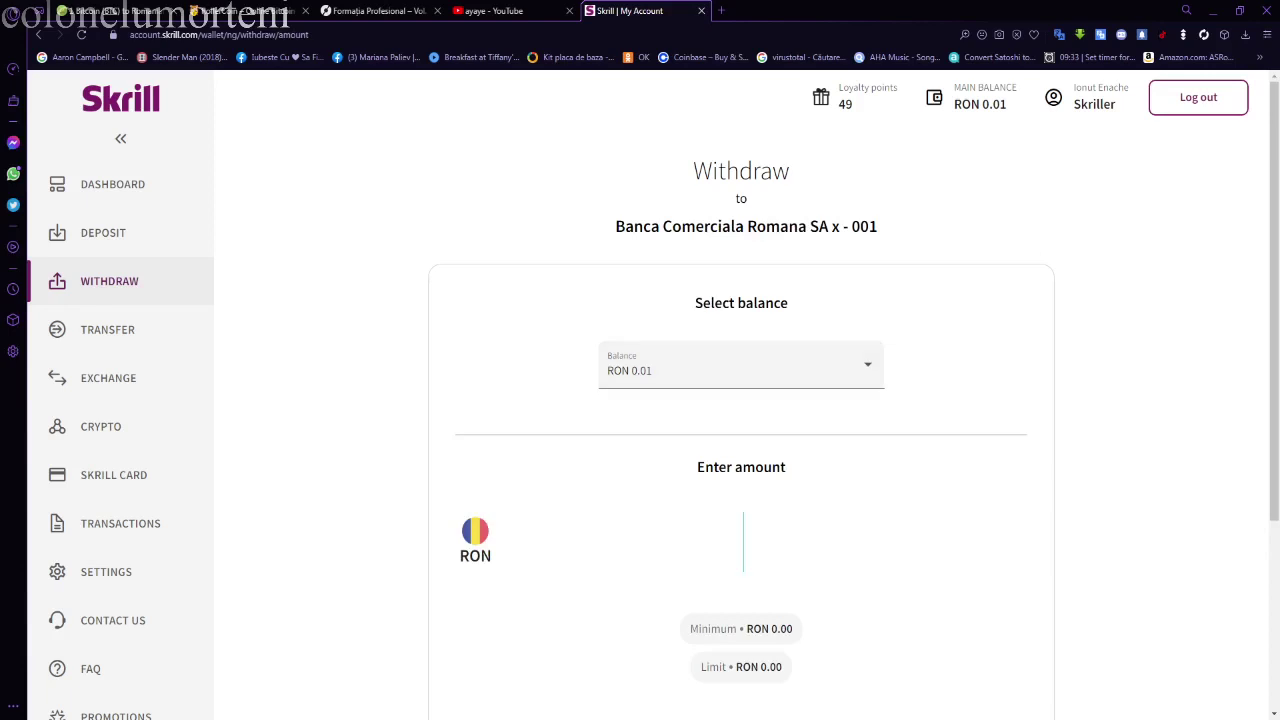
type("0.01")
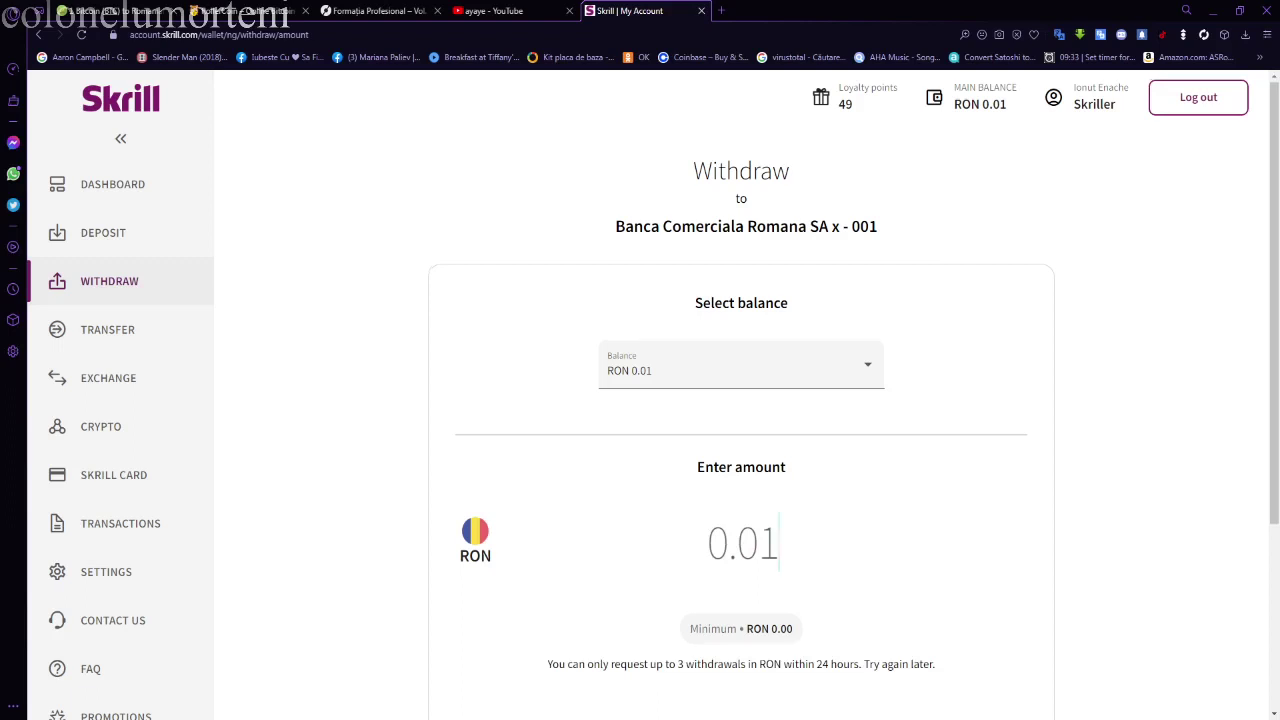
scroll(740, 400, "down", 3)
scroll(740, 400, "up", 3)
key("Return")
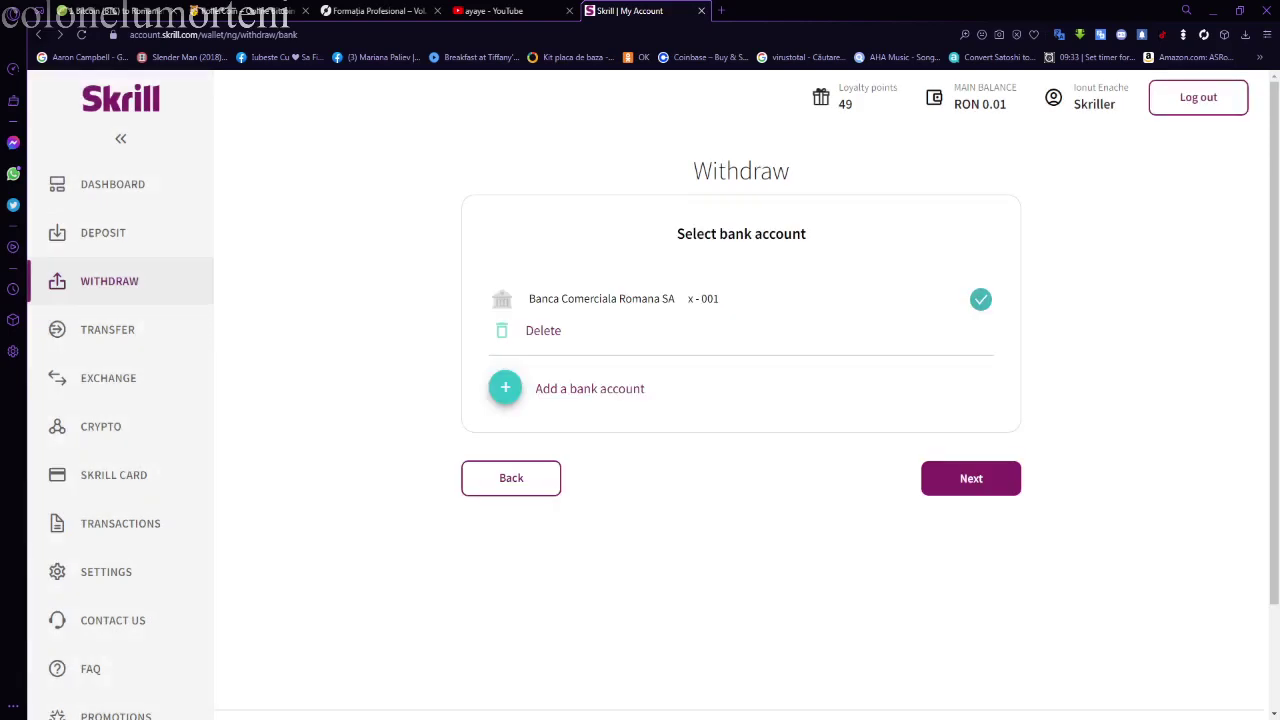
key("alt+Left")
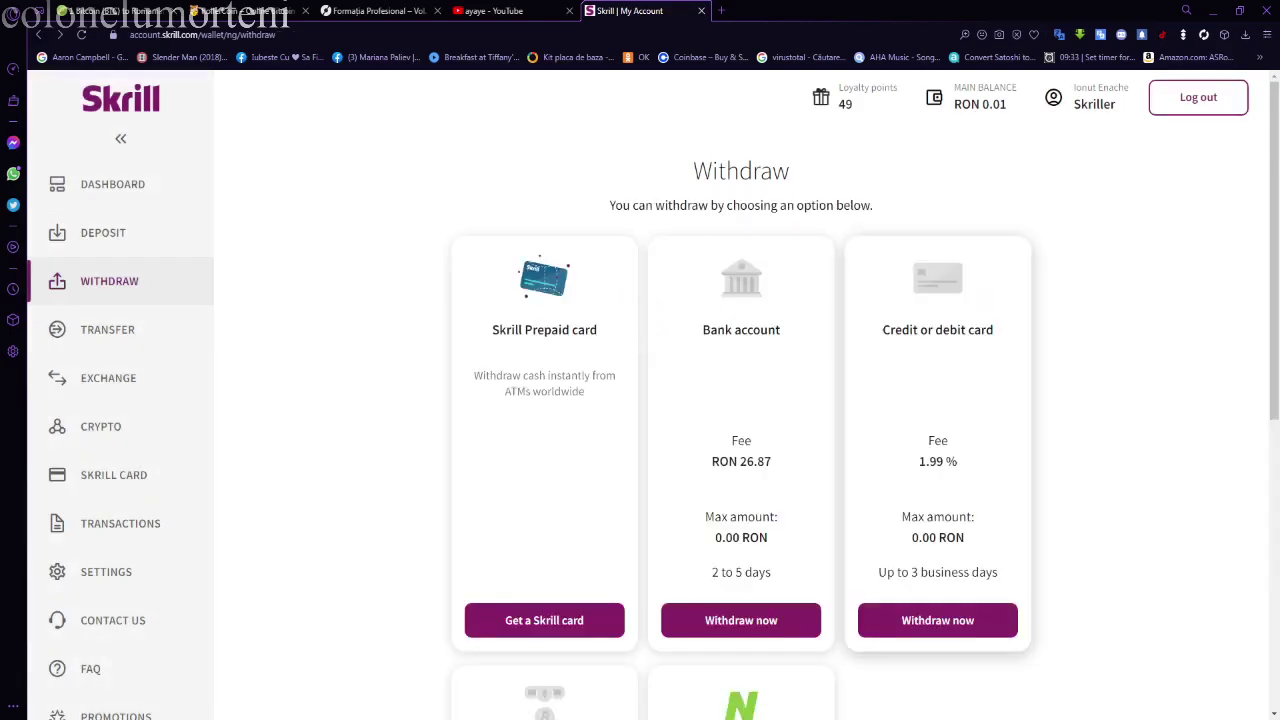
- Choose a card withdrawal to the saved Visa card and start entering the amount
left_click(937, 620)
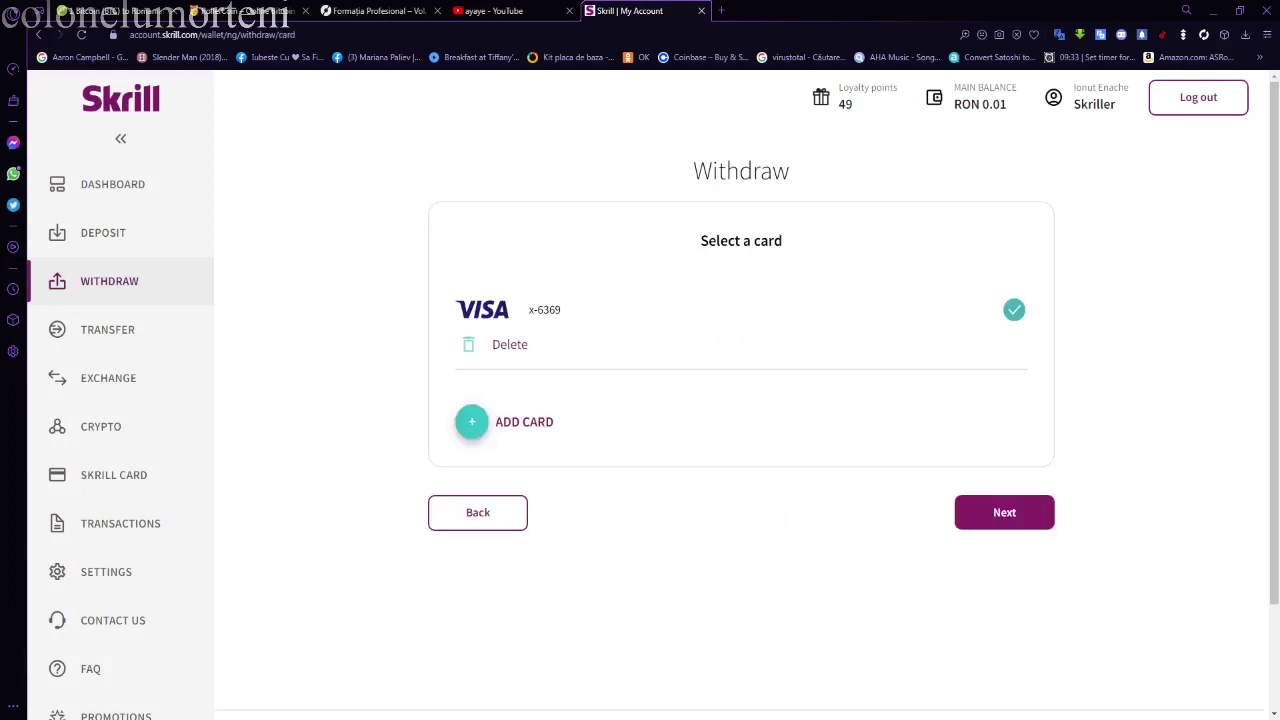
left_click(1004, 512)
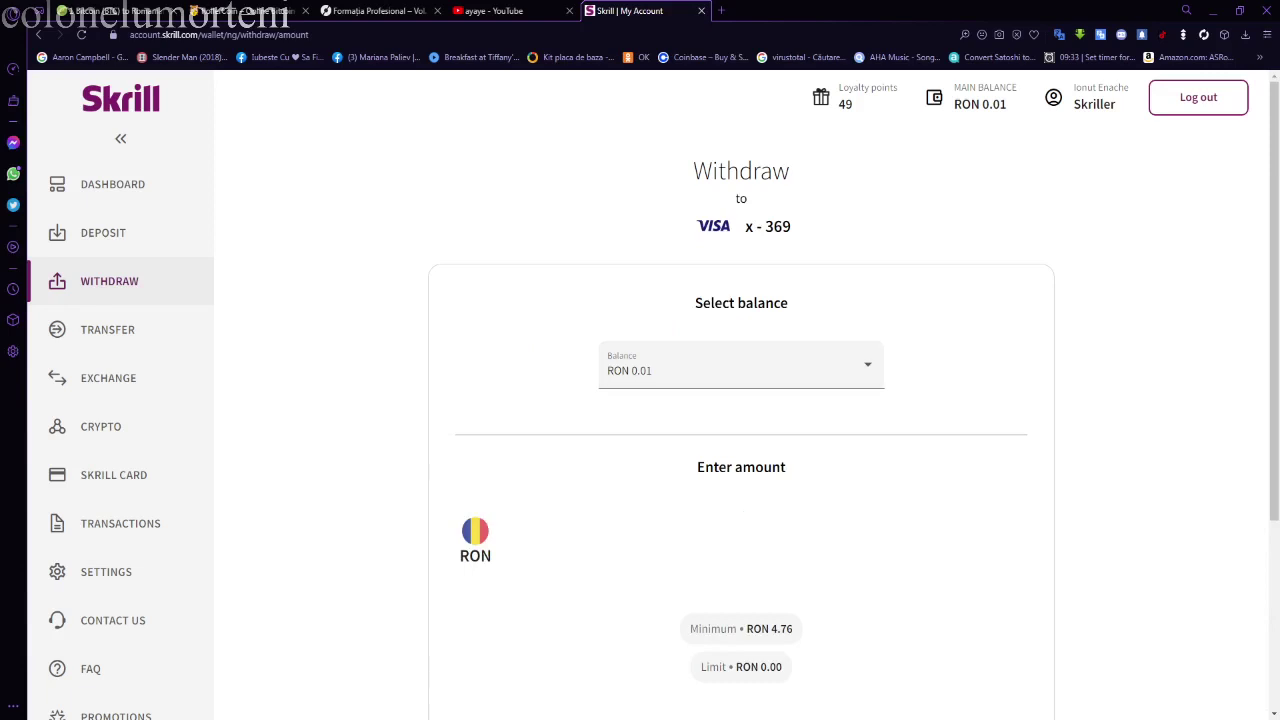
scroll(741, 400, "down", 2)
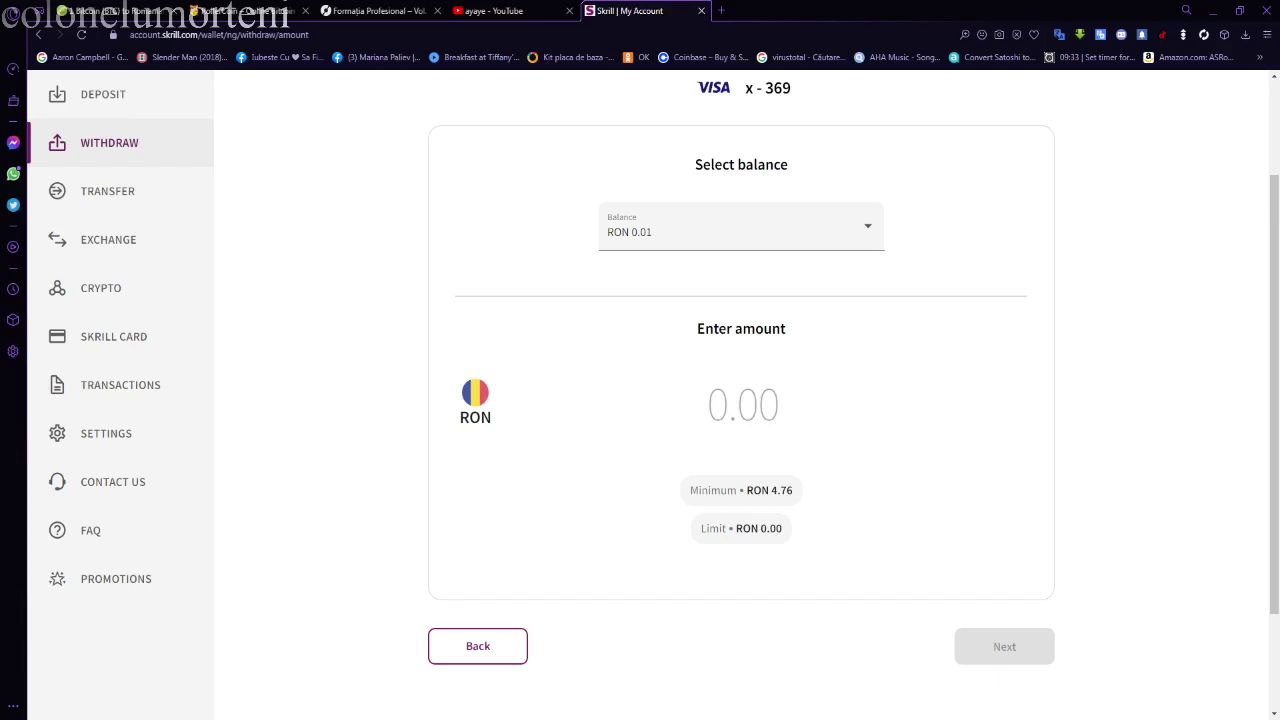
left_click(743, 404)
scroll(741, 400, "up", 2)
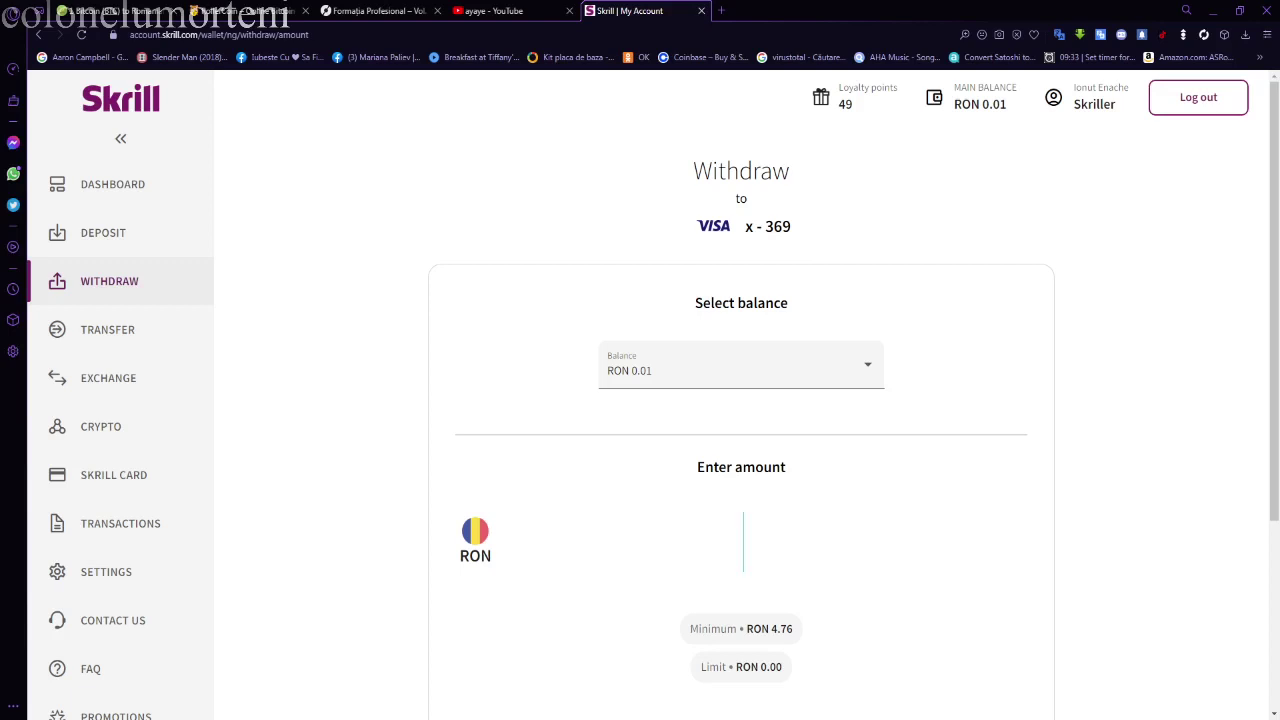
scroll(653, 394, "down", 1)
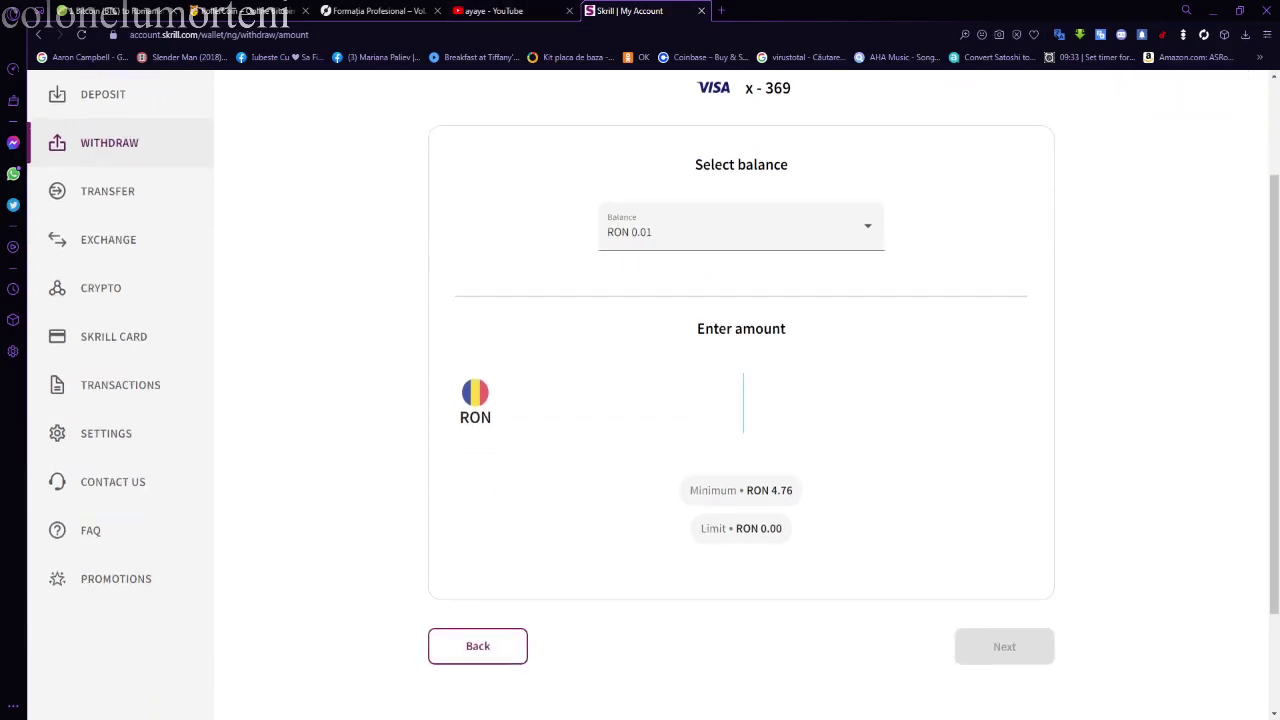
scroll(653, 394, "down", 1)
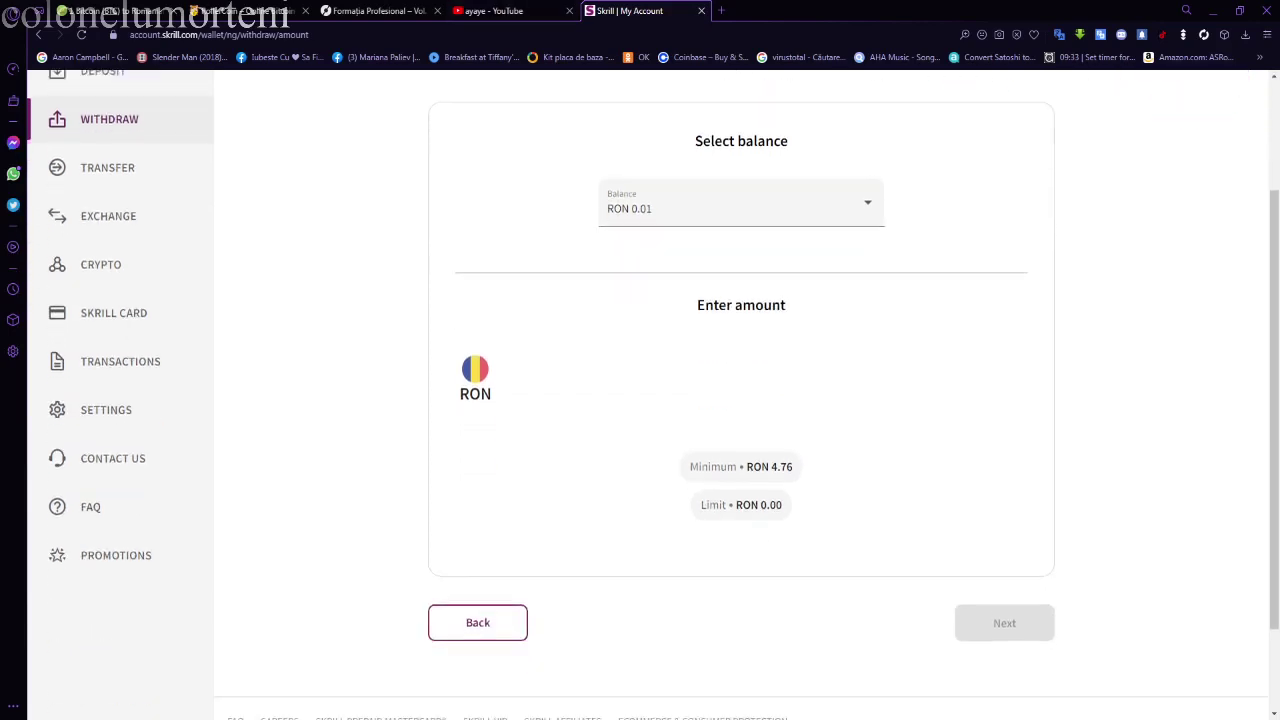
scroll(653, 395, "up", 2)
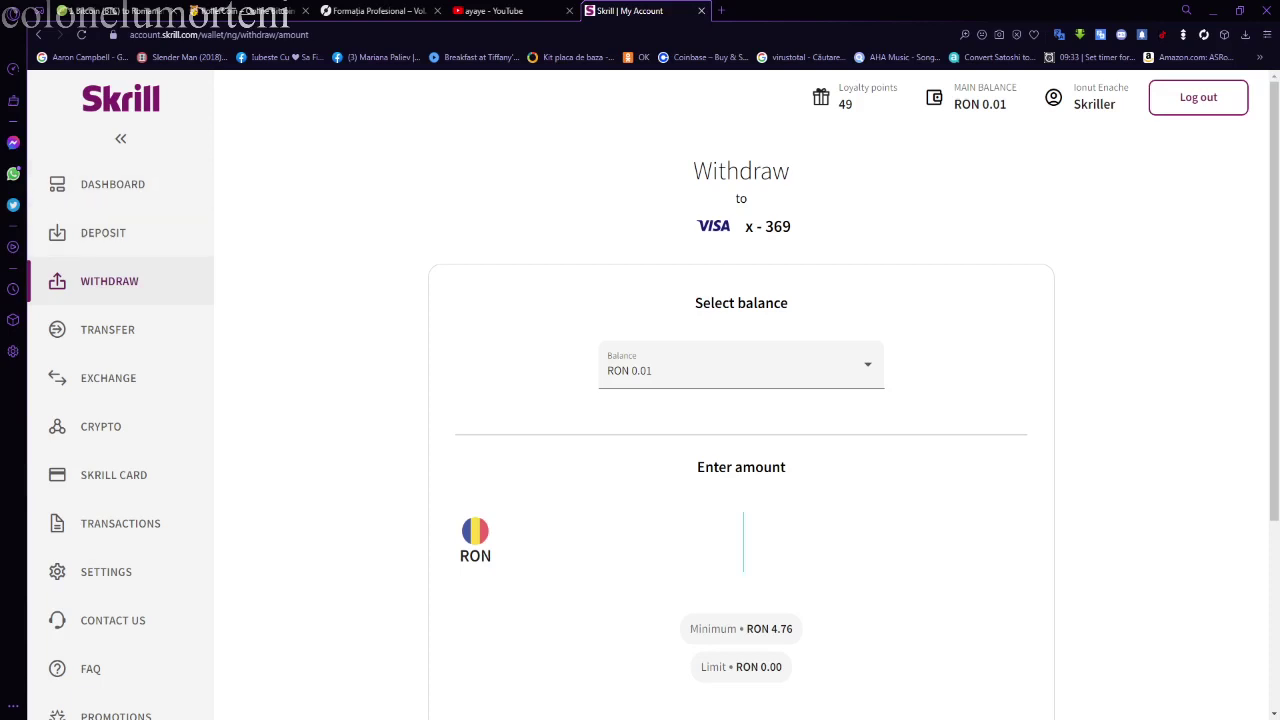
scroll(740, 400, "down", 3)
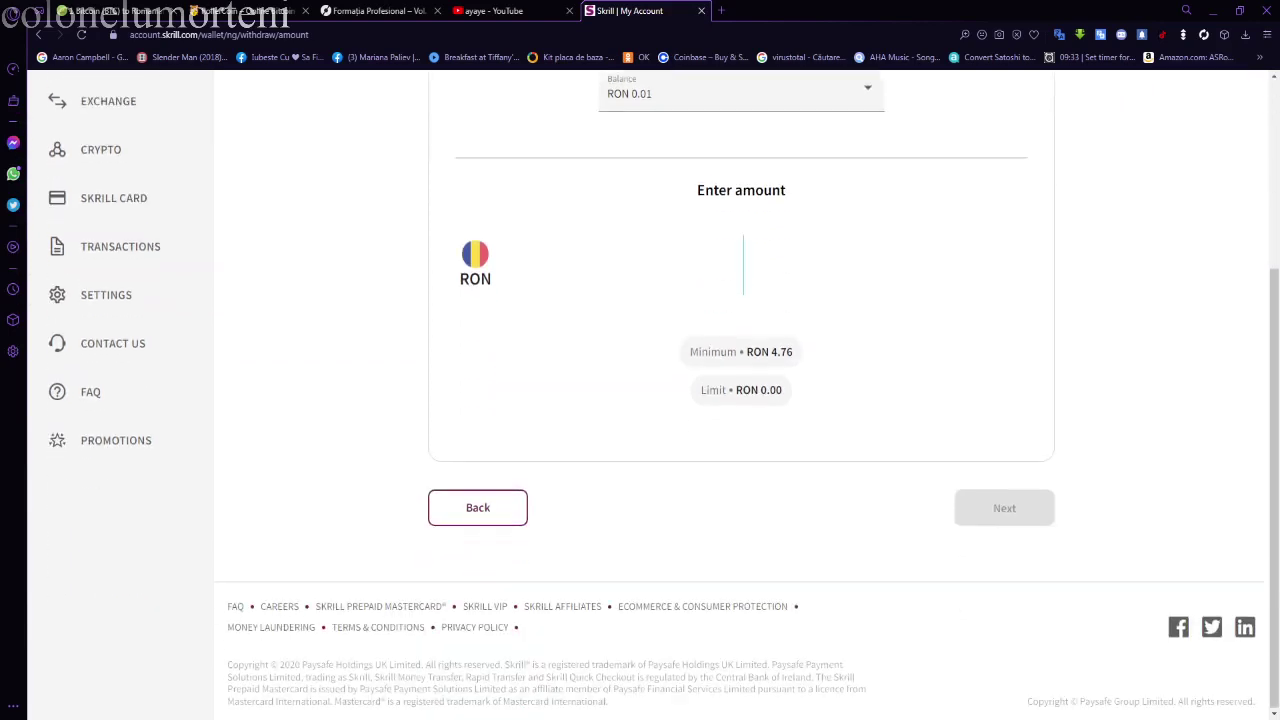
scroll(740, 400, "up", 3)
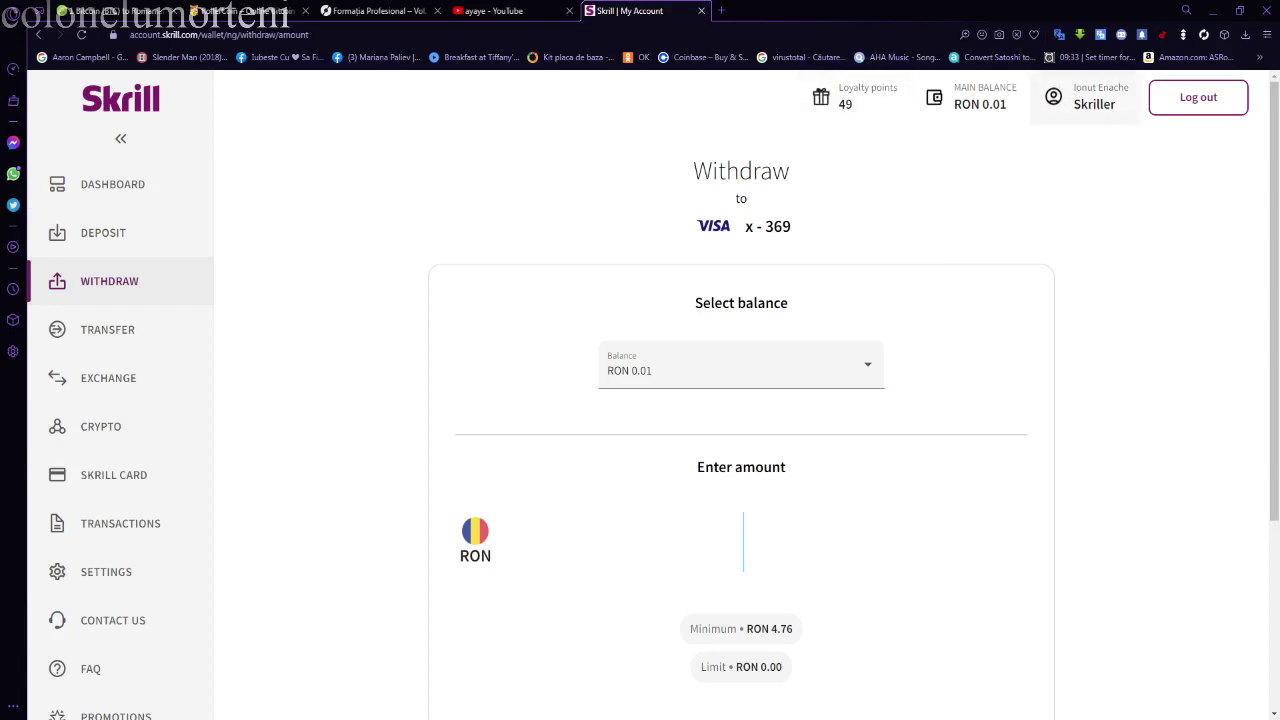
scroll(740, 400, "down", 3)
scroll(740, 400, "up", 3)
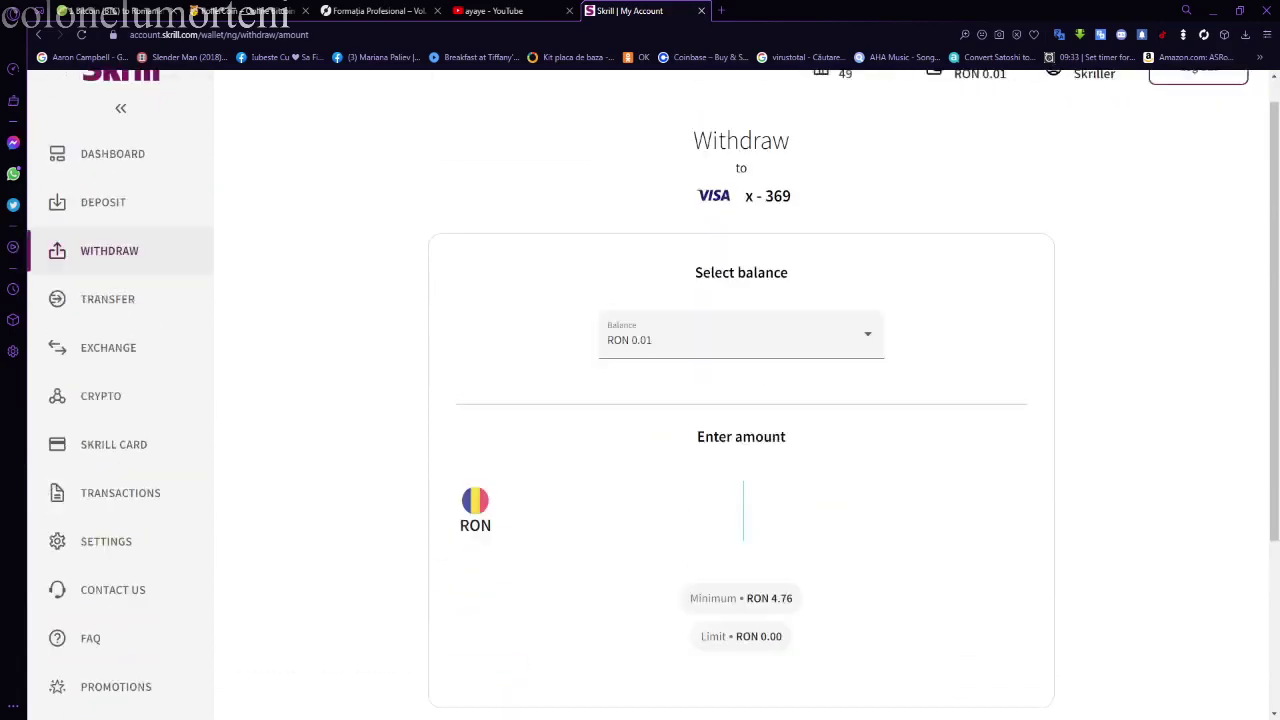